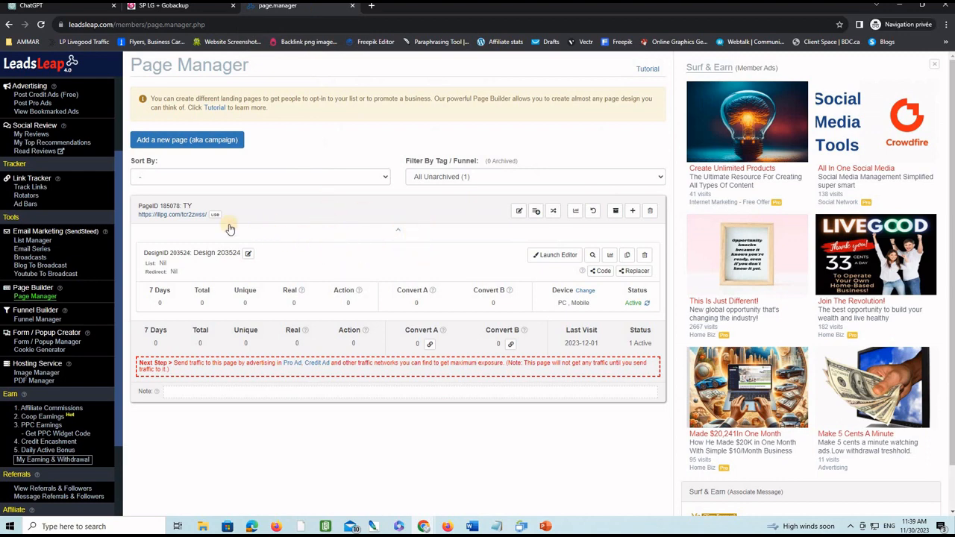
Open the live link of the TY page and review the thank-you page's sections and buttons
left_click(188, 215)
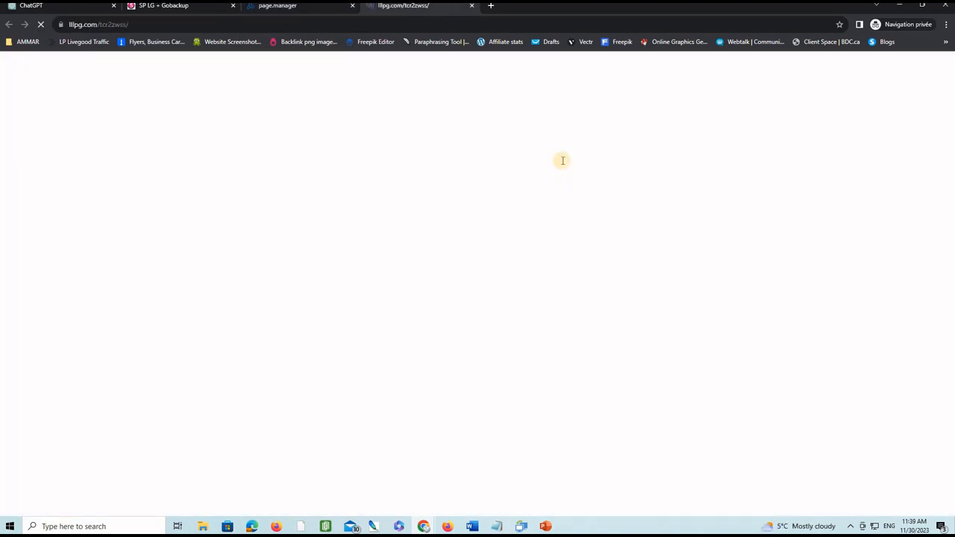
scroll(774, 231, "down", 8)
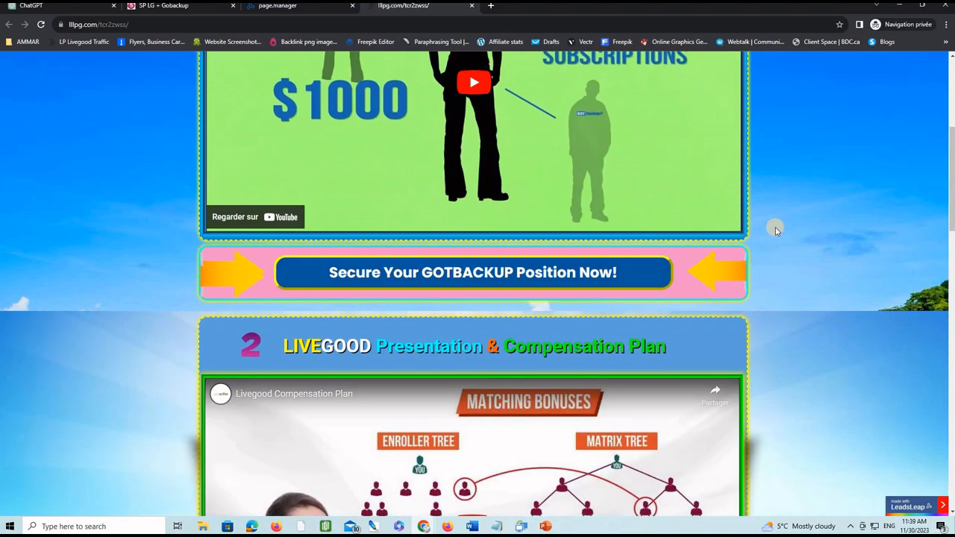
scroll(776, 232, "down", 1)
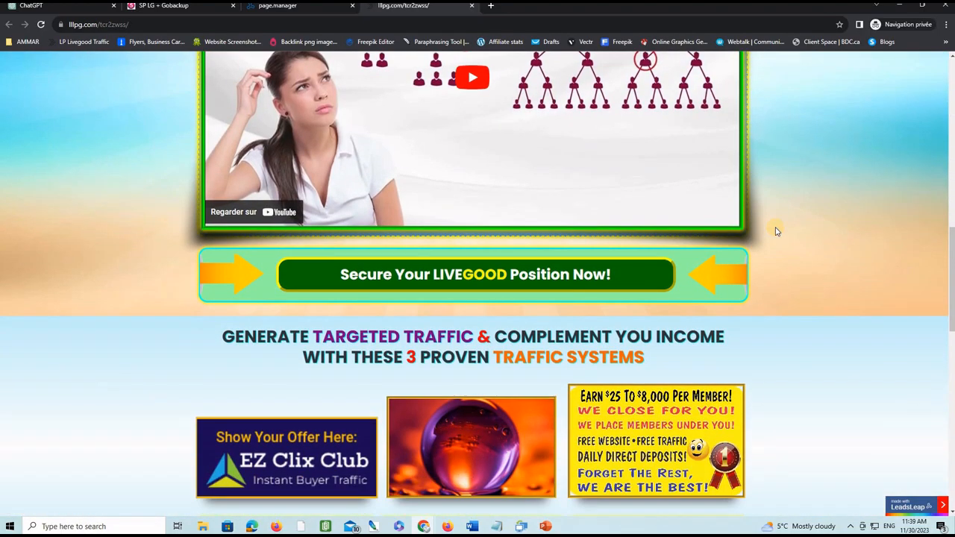
scroll(776, 228, "up", 9)
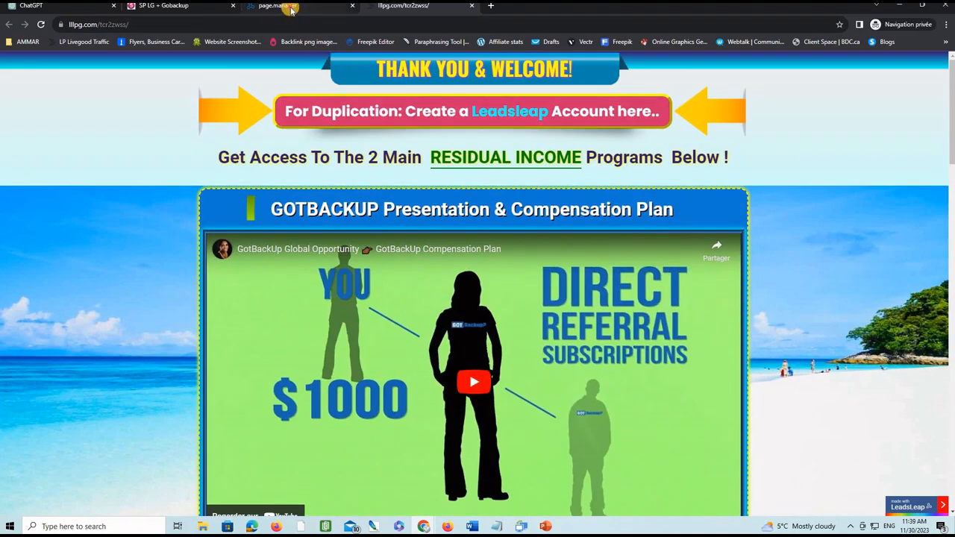
Open the TY page's design in the editor and examine the Leadsleap and GOTBACKUP buttons' link settings
left_click(291, 9)
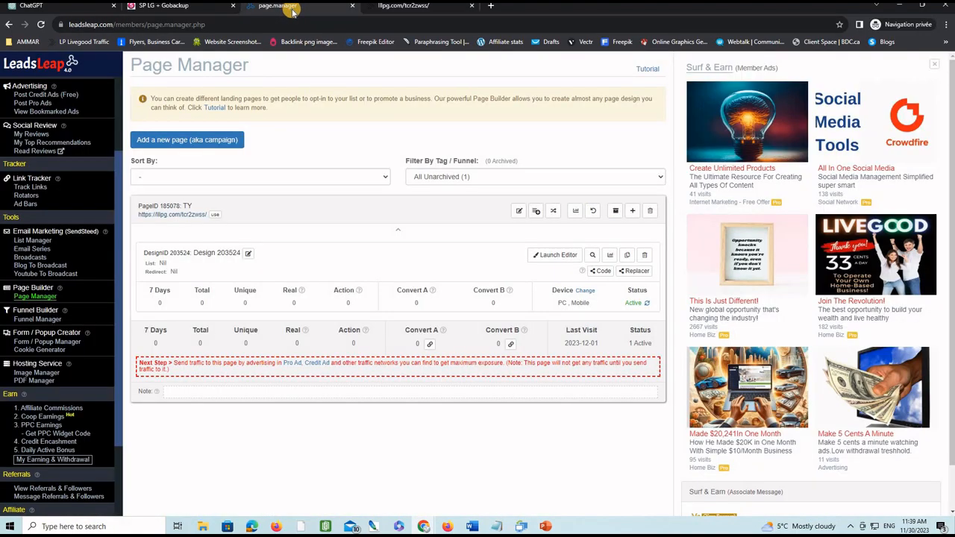
left_click(544, 255)
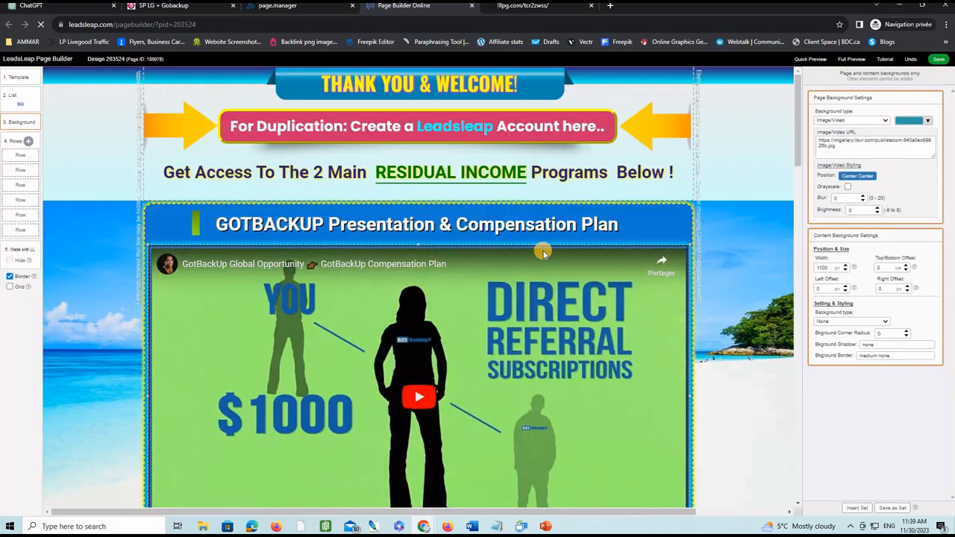
left_click(466, 129)
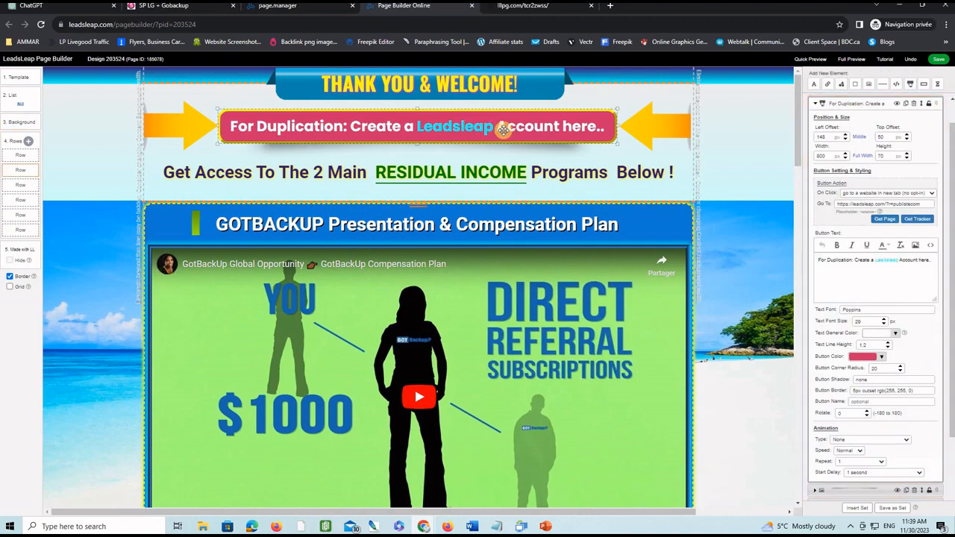
scroll(746, 225, "down", 3)
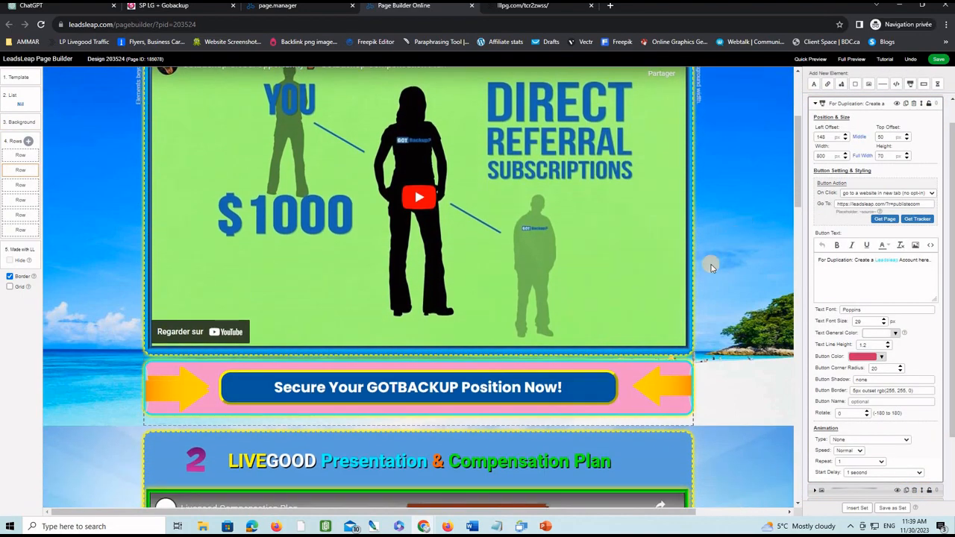
left_click(438, 387)
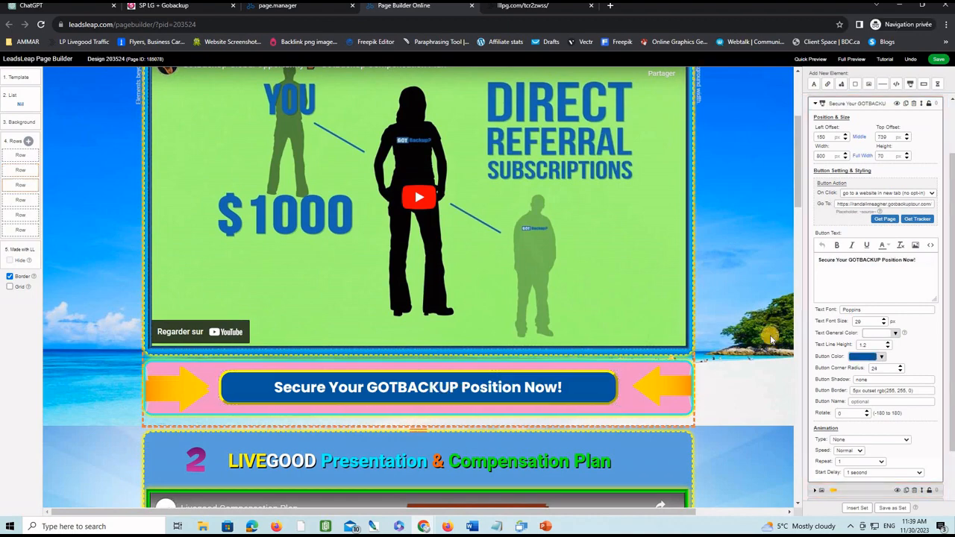
Examine the link settings of the EZCLIX and Use AI To Get Free Traffic buttons in the traffic systems section
scroll(749, 324, "down", 4)
scroll(750, 324, "down", 2)
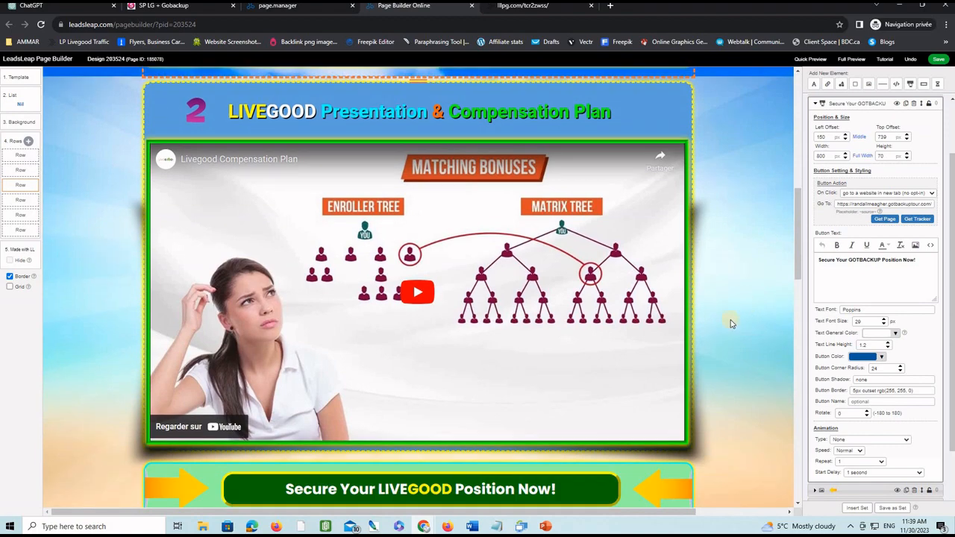
scroll(746, 321, "down", 6)
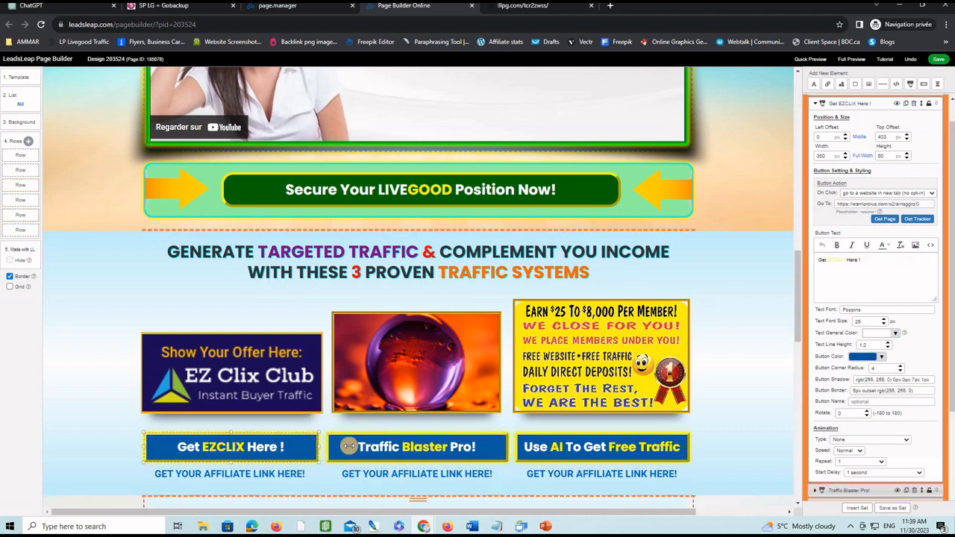
left_click(556, 446)
scroll(714, 407, "down", 2)
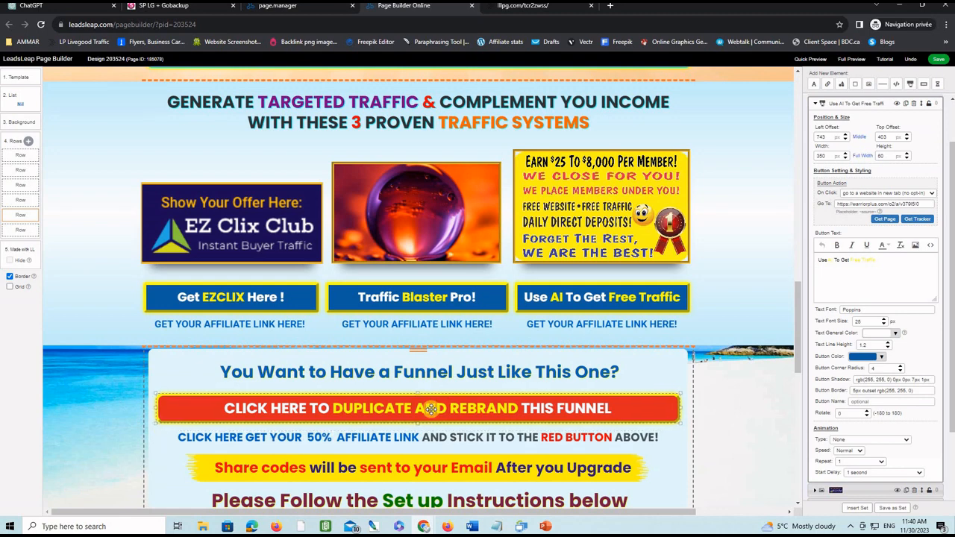
Select the destination link of the red duplicate-and-rebrand funnel button and save the page design
left_click(431, 409)
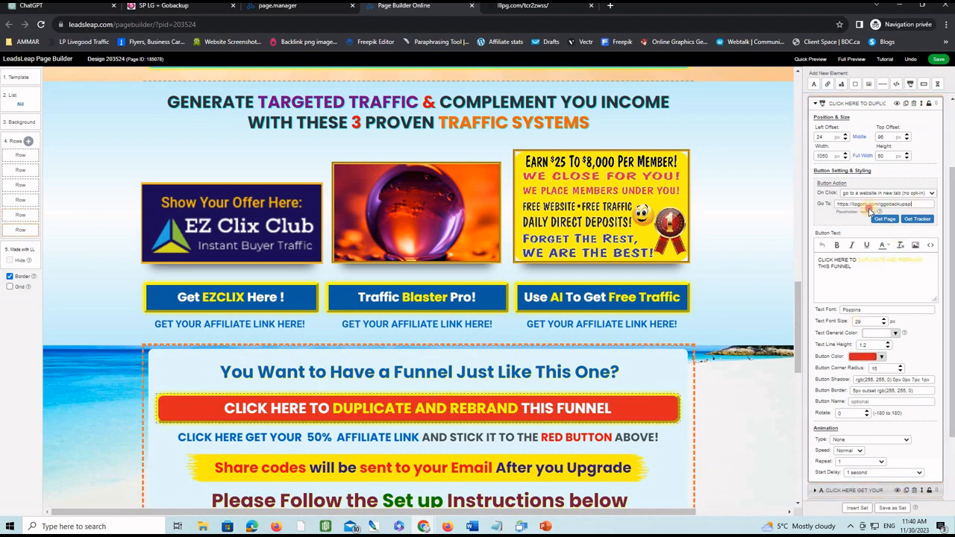
mouse_move(870, 212)
left_mouse_down()
mouse_move(839, 209)
mouse_move(850, 208)
left_mouse_up()
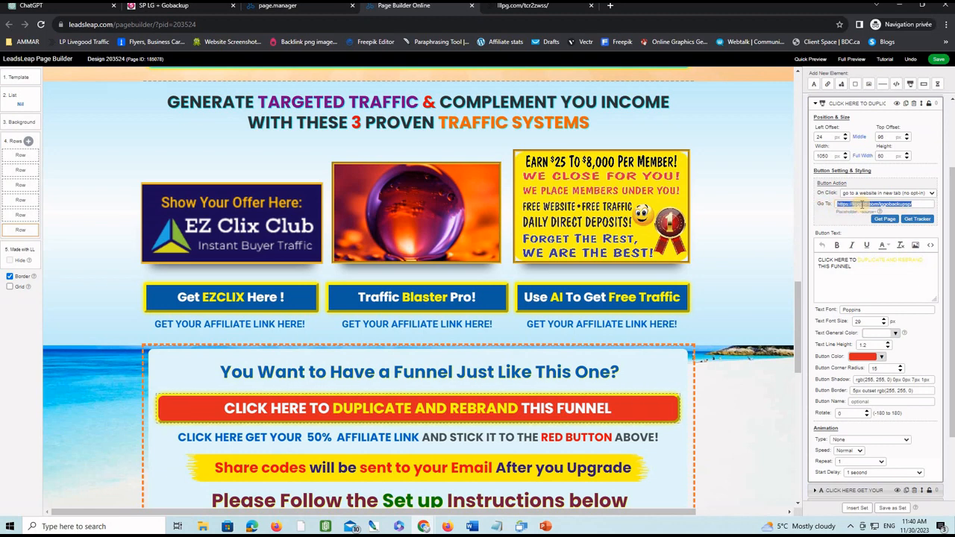
left_click(939, 64)
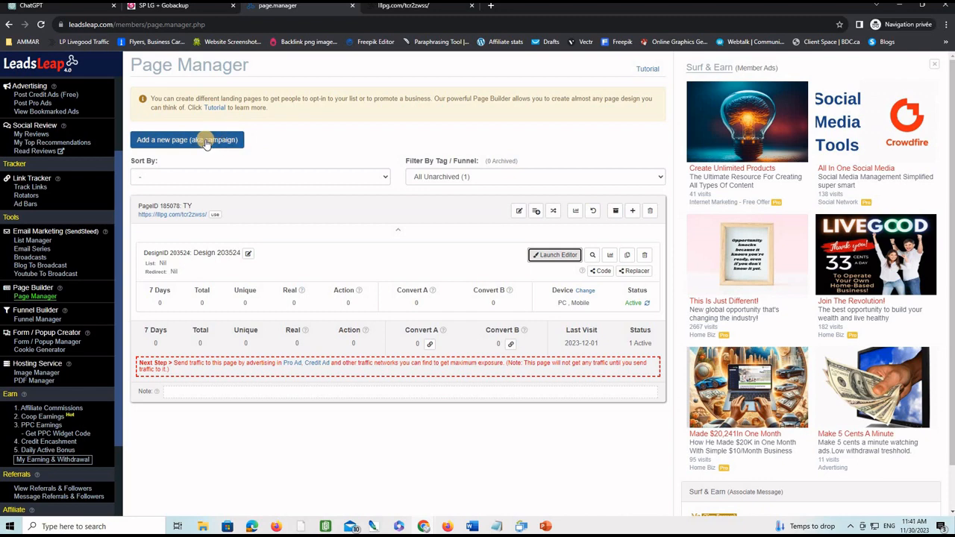
Add a new page named CP and import its design using a share code
left_click(206, 142)
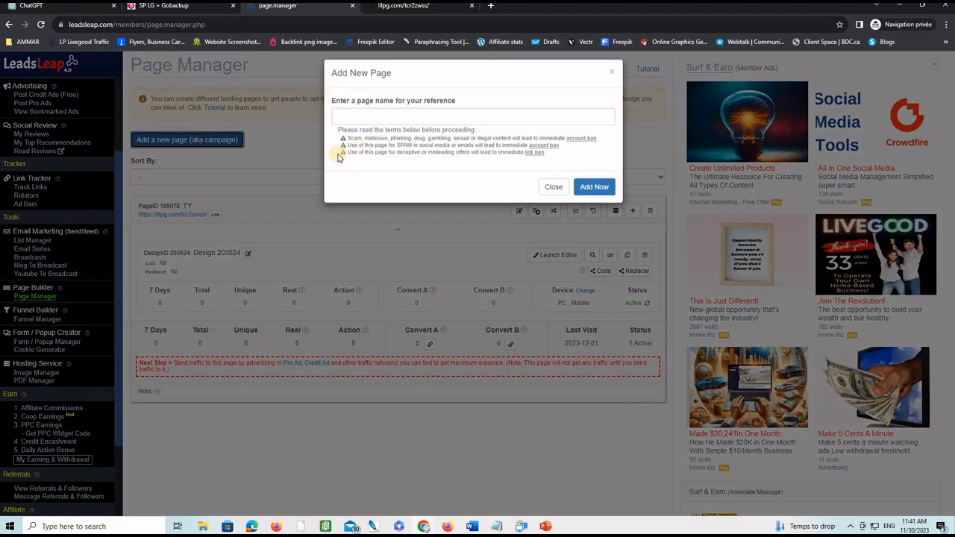
left_click(430, 124)
type("CP")
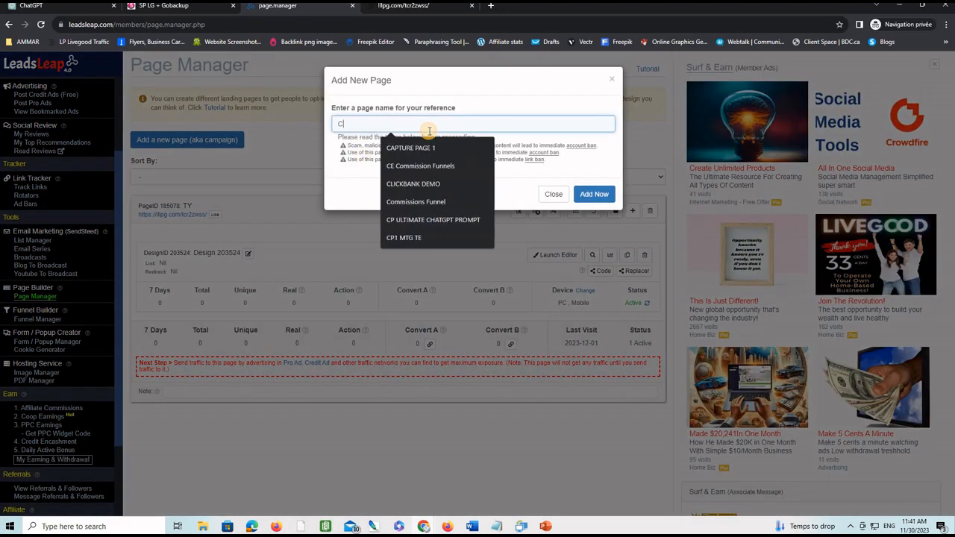
left_click(594, 194)
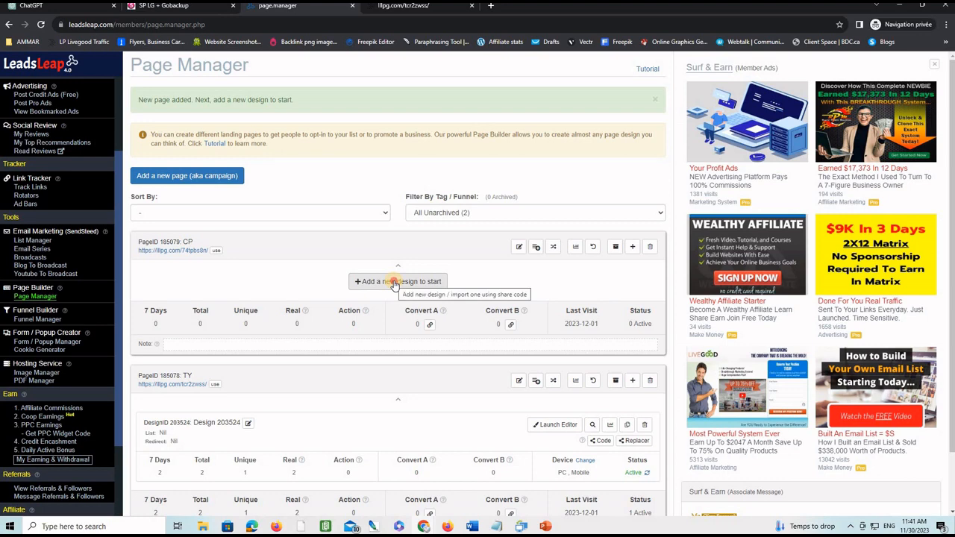
left_click(394, 283)
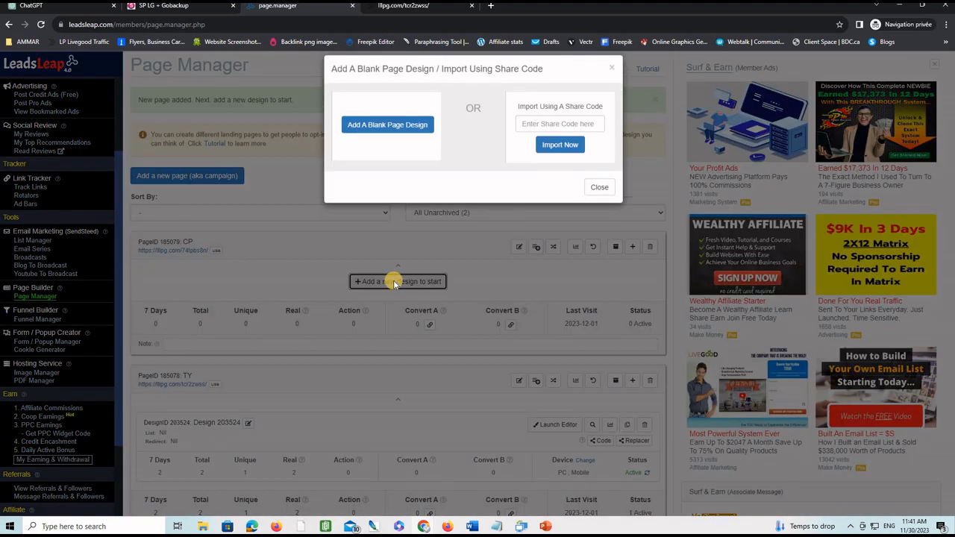
left_click(571, 158)
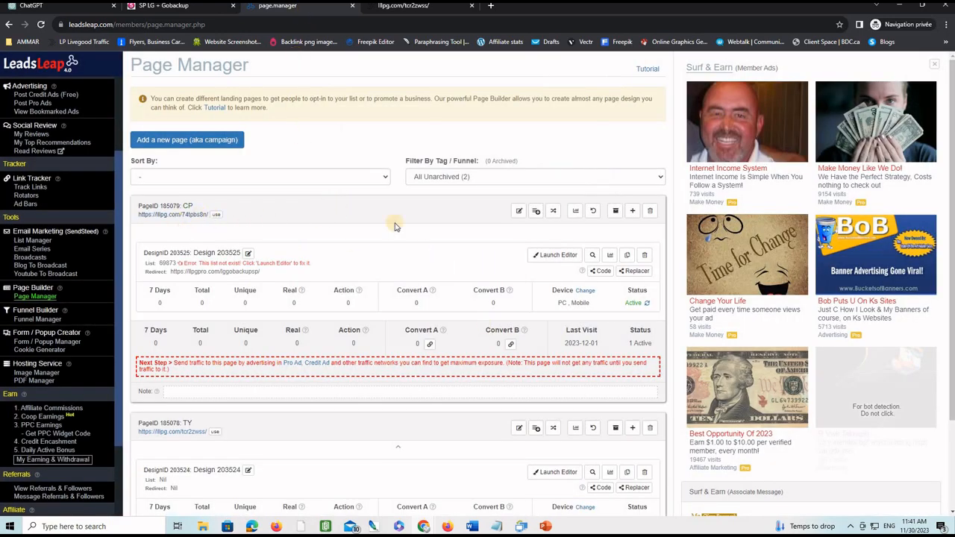
Open the live link of the CP page and review the capture page with its email opt-in form
left_click(173, 217)
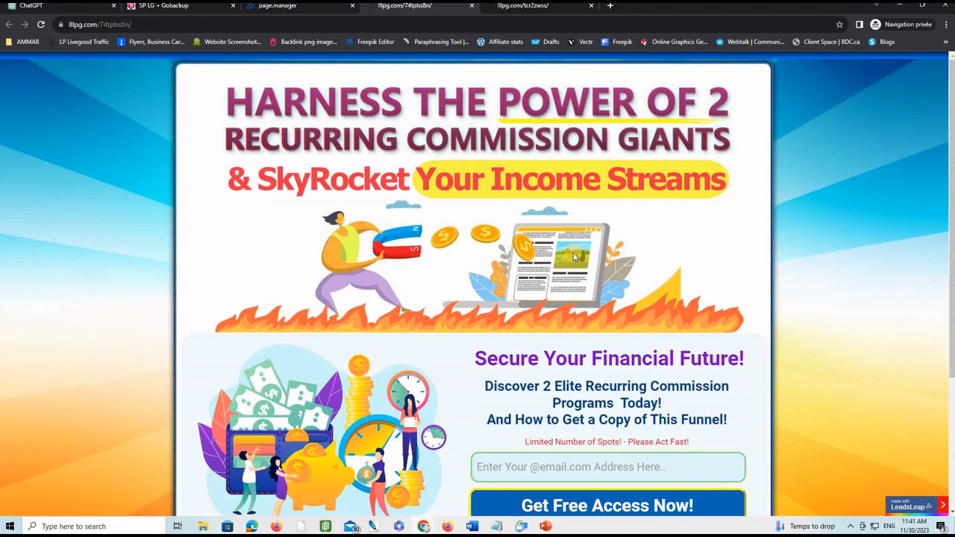
scroll(572, 256, "down", 3)
scroll(620, 251, "up", 3)
scroll(744, 445, "down", 1)
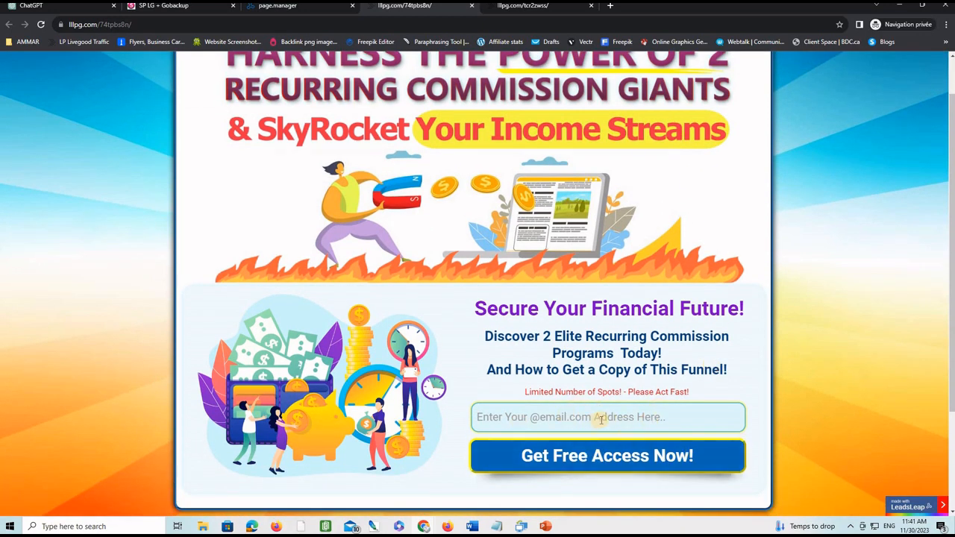
Open the List Manager and view the form for adding a new list, then close it without adding one
left_click(302, 9)
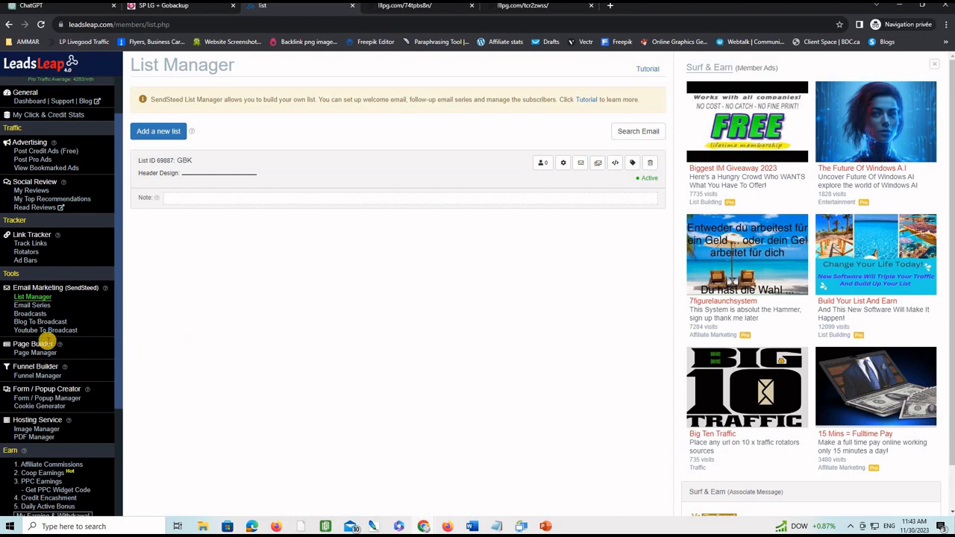
left_click(38, 298)
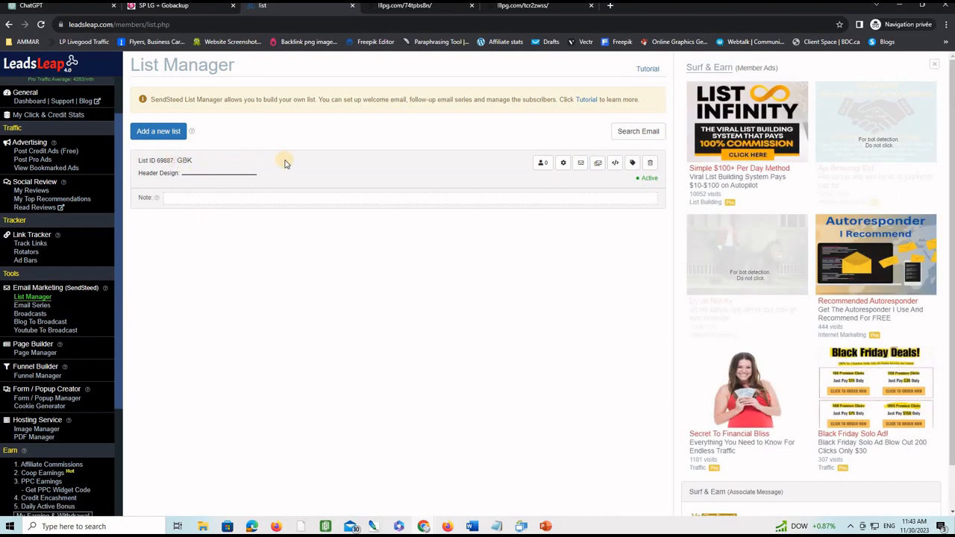
left_click(156, 132)
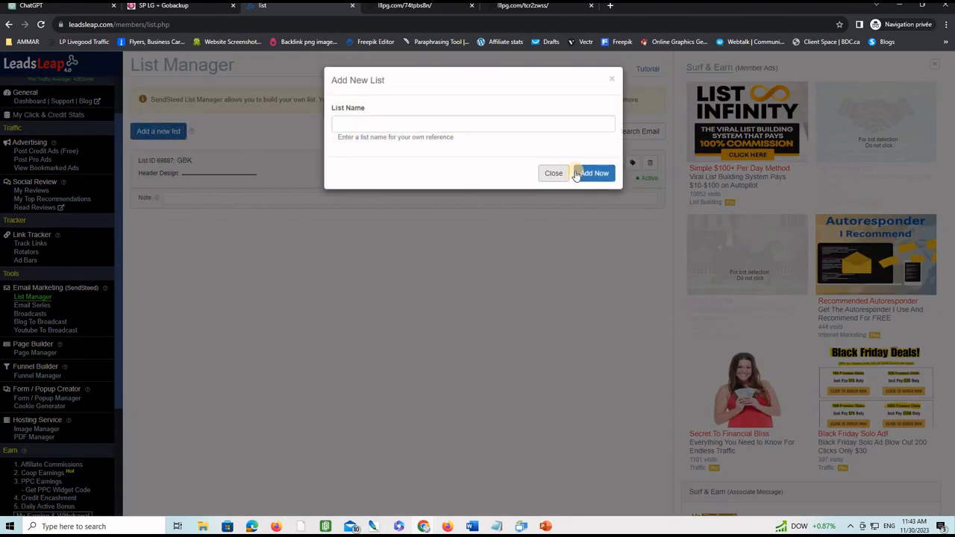
left_click(611, 82)
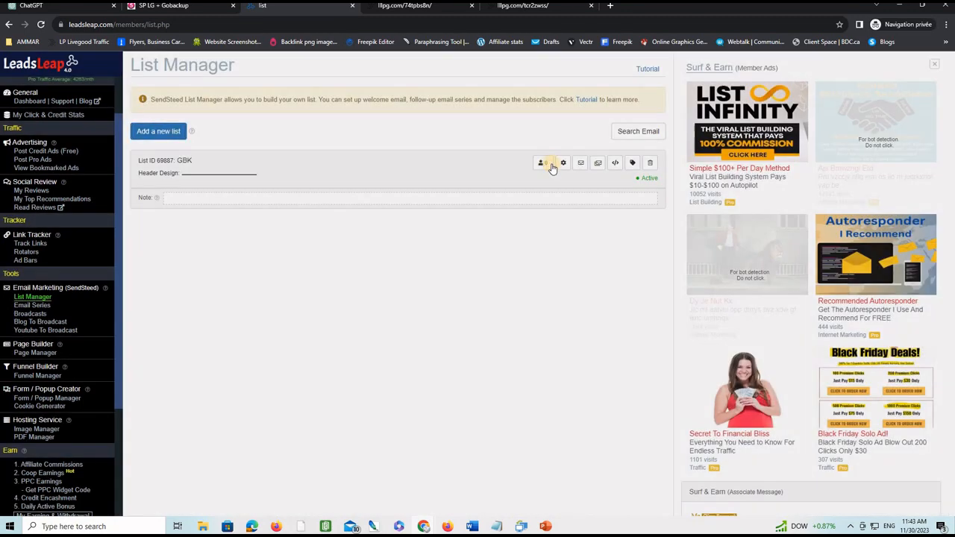
Open the GBK list's settings and review the list customization and sender's details
left_click(564, 163)
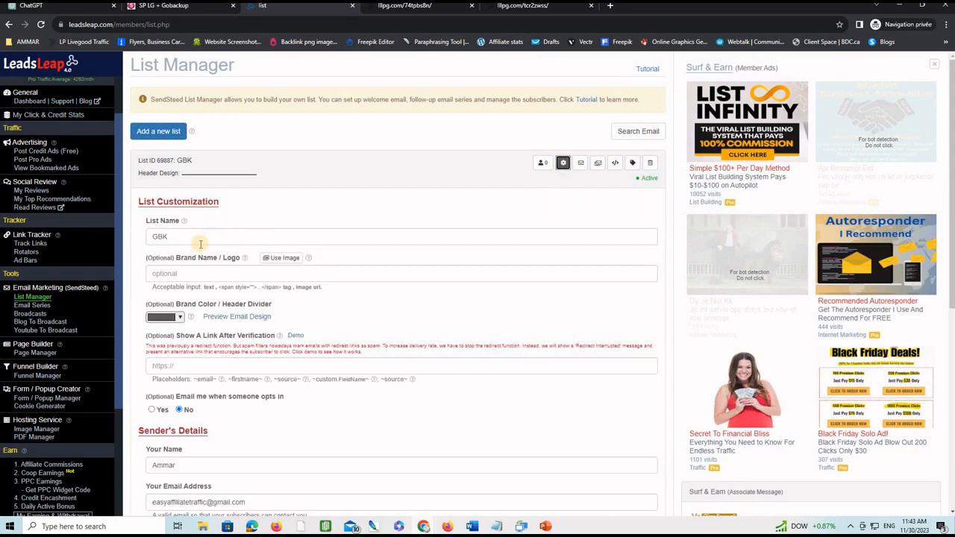
scroll(345, 284, "down", 1)
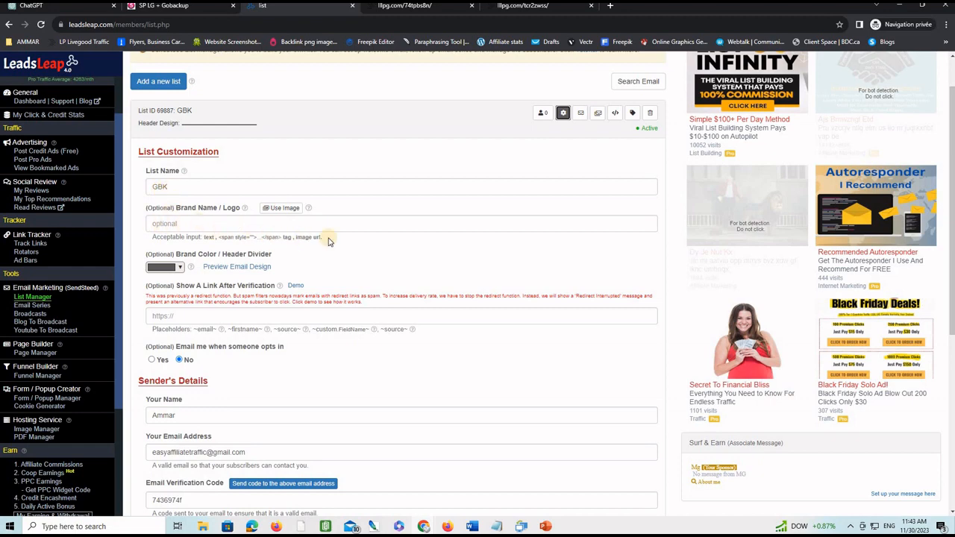
scroll(328, 241, "down", 2)
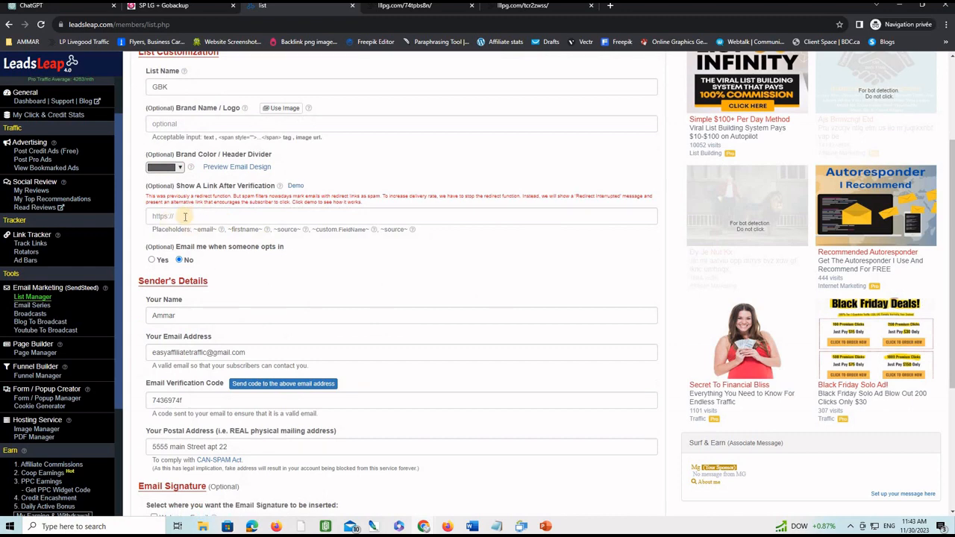
left_click(184, 217)
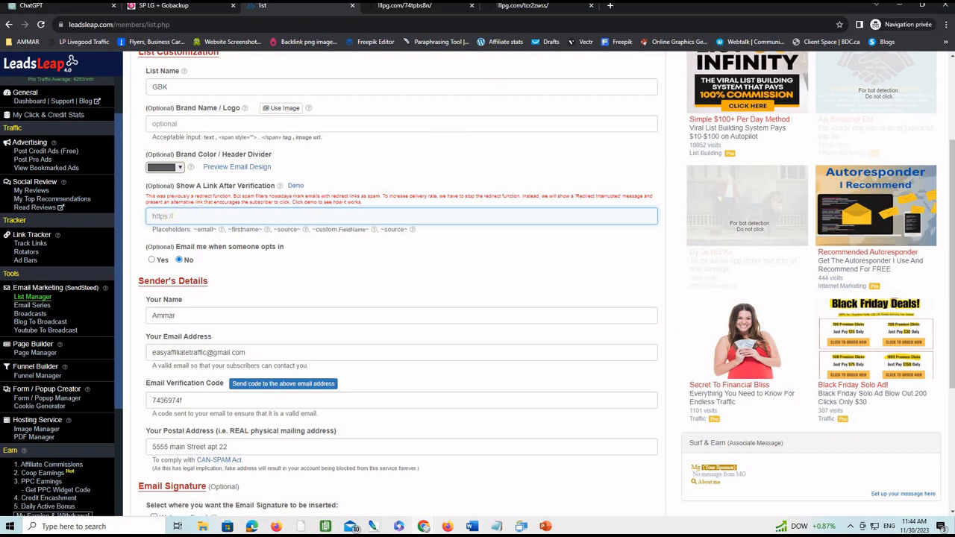
left_click(535, 8)
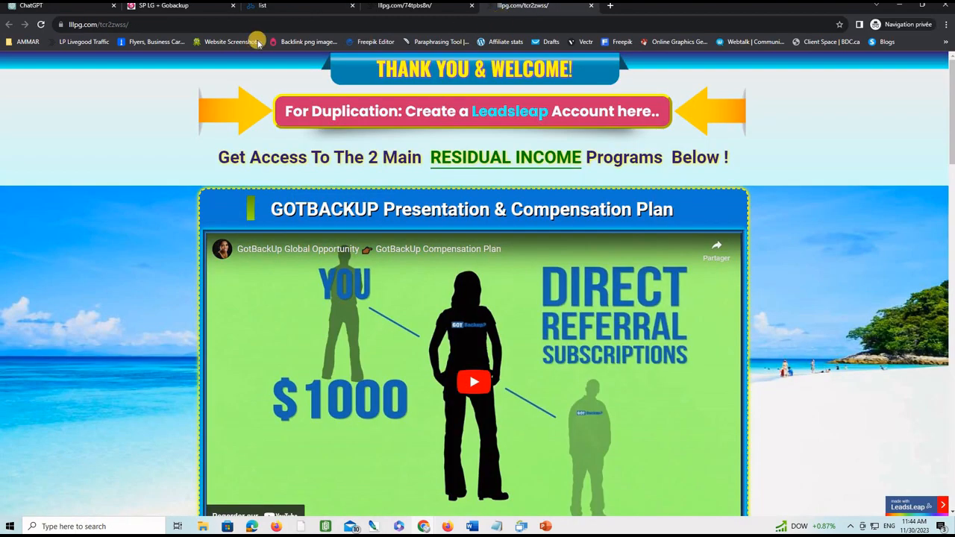
left_click(116, 26)
right_click(117, 30)
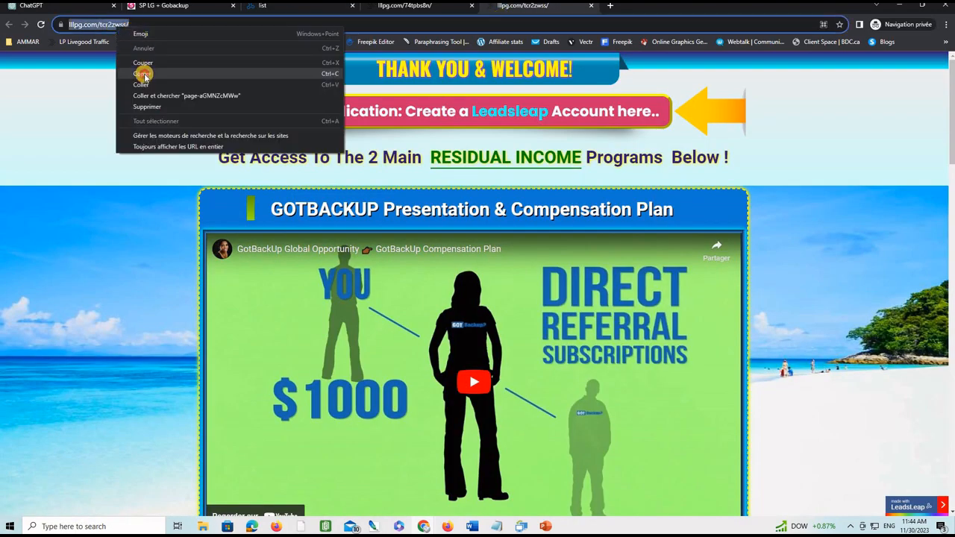
left_click(142, 73)
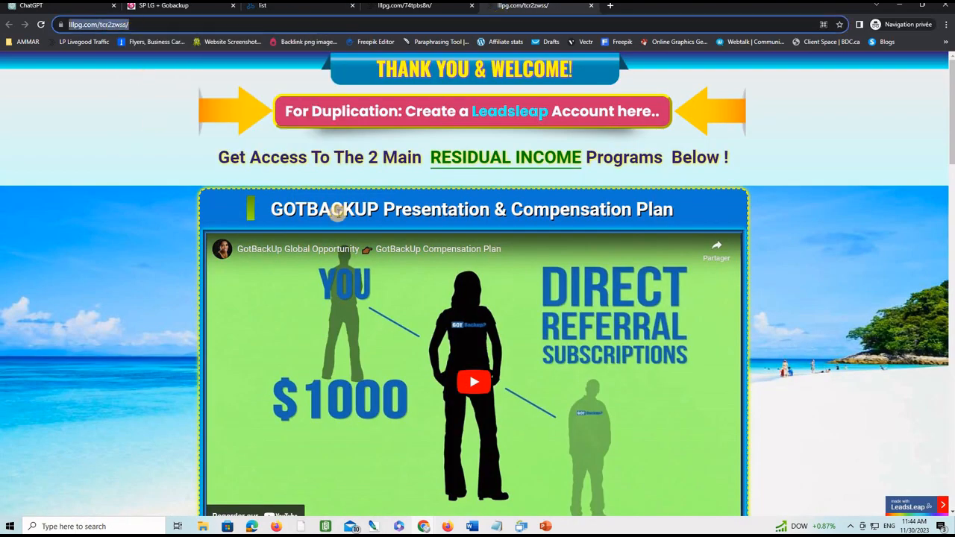
left_click(299, 7)
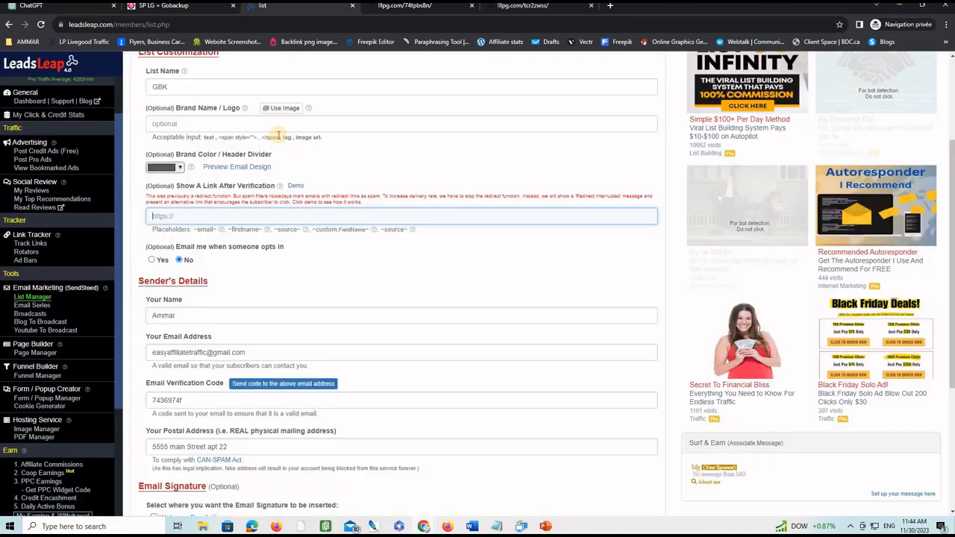
right_click(231, 216)
left_click(258, 285)
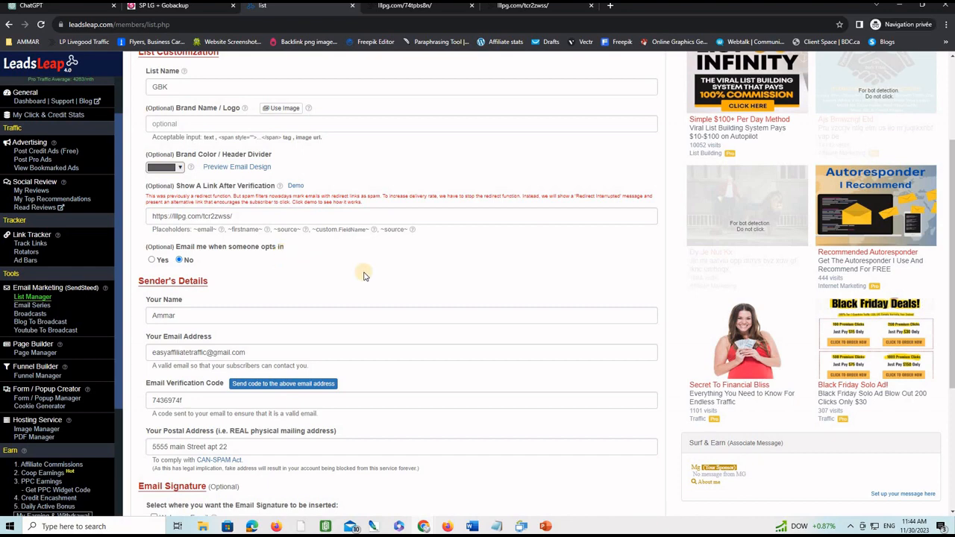
Save and activate the GBK list with the agreement to the list terms left ticked
scroll(365, 276, "down", 3)
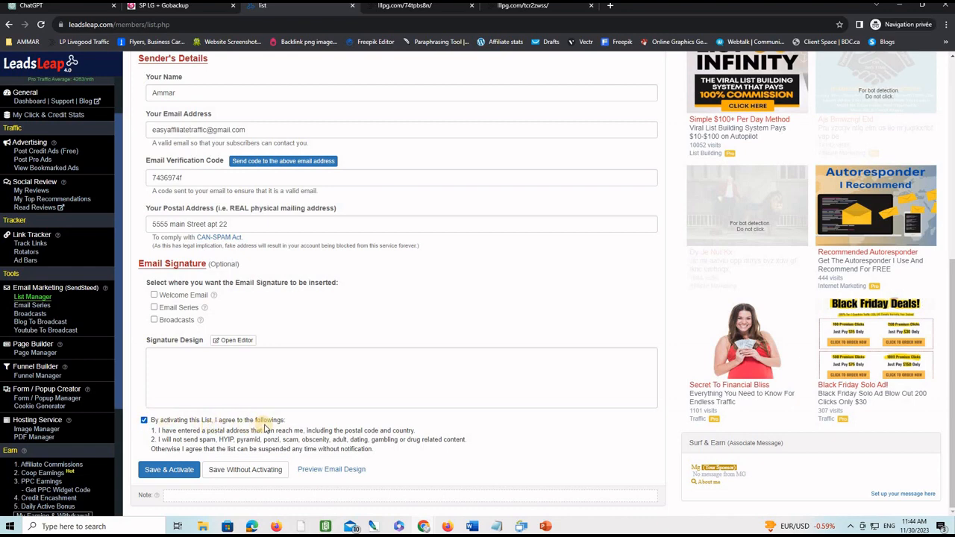
left_click(155, 472)
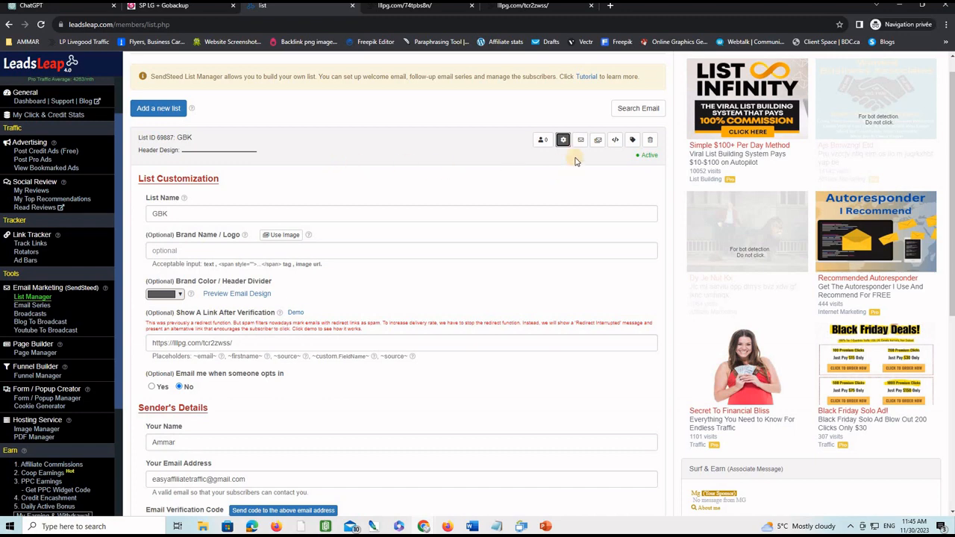
Open the GBK list's email series import, choose to replace existing episodes and include the welcome email, and close it without importing
left_click(598, 142)
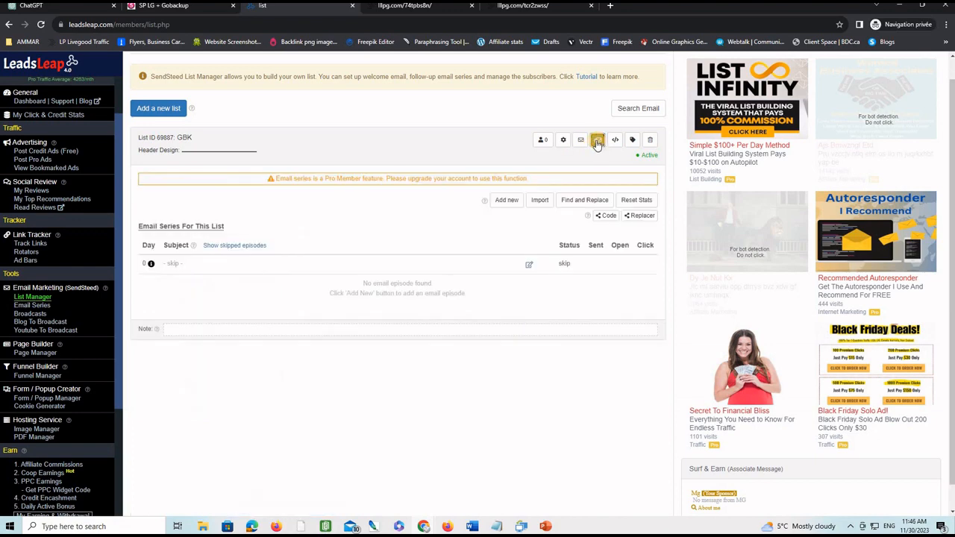
left_click(540, 200)
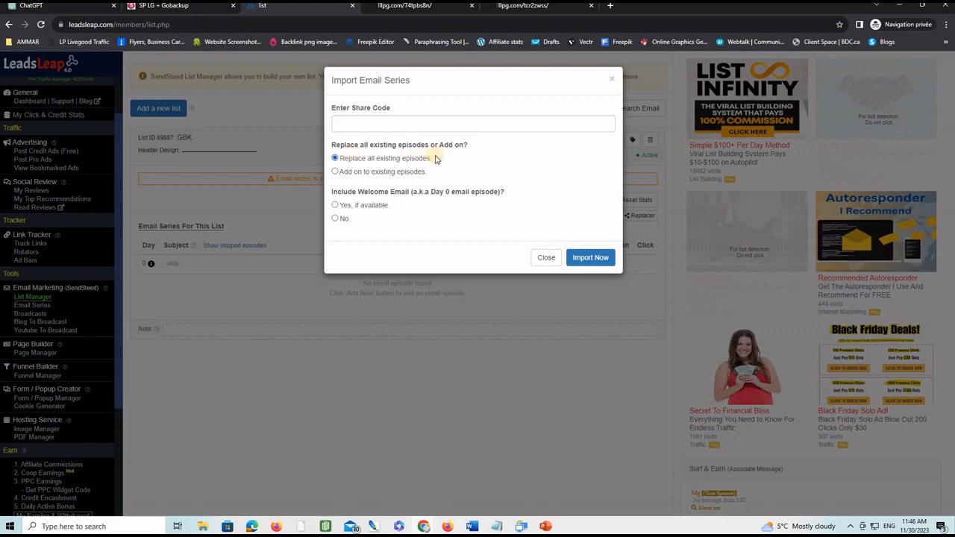
left_click(347, 207)
left_click(583, 259)
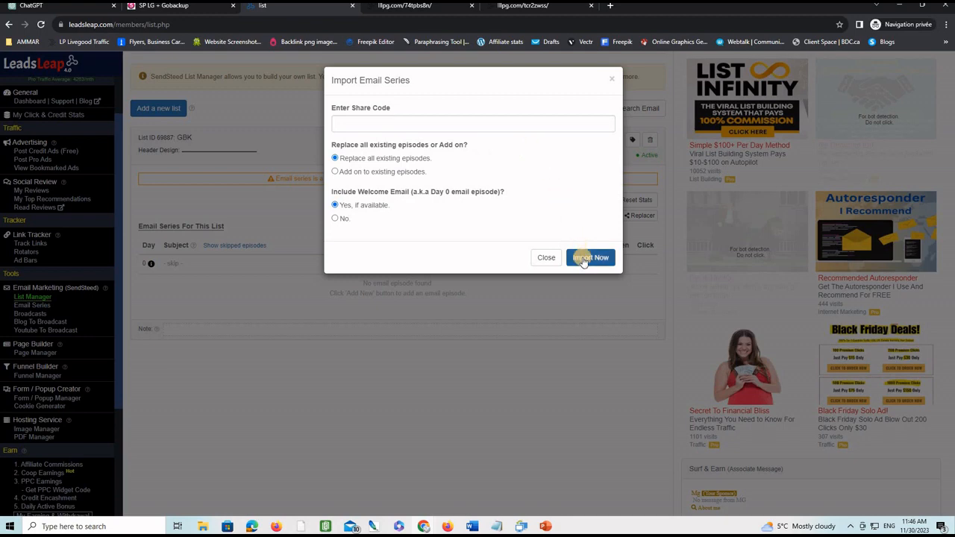
left_click(588, 260)
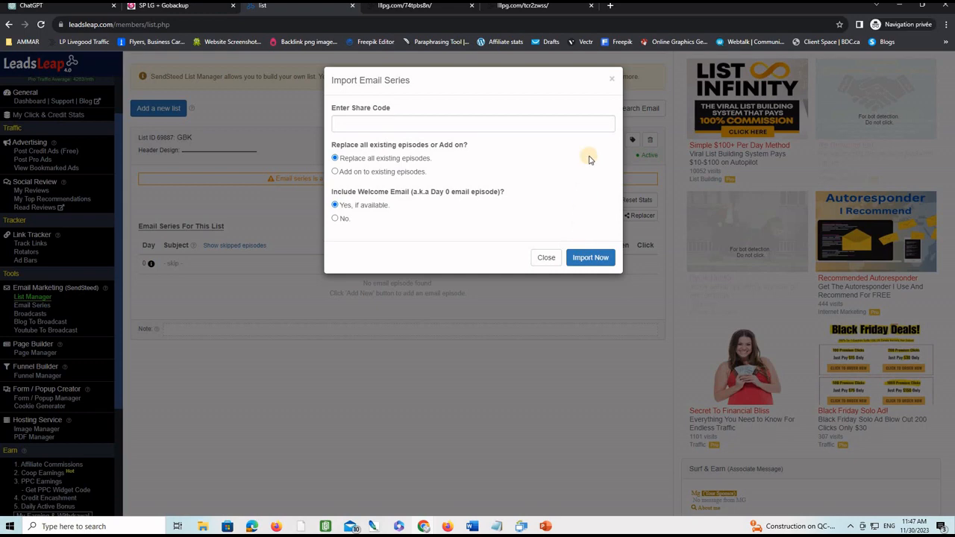
left_click(611, 79)
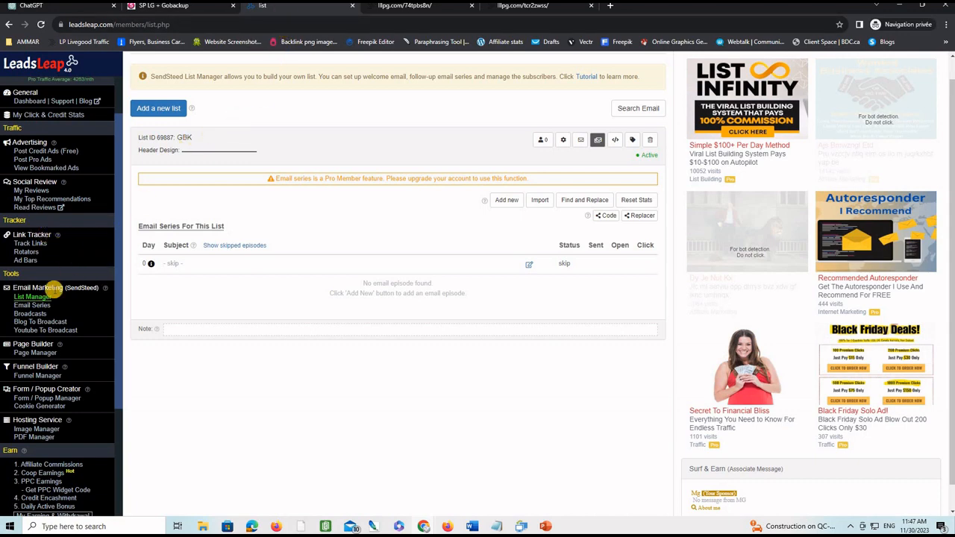
Open the CP page's design in the Page Builder editor from the Page Manager and review the whole capture page
left_click(36, 352)
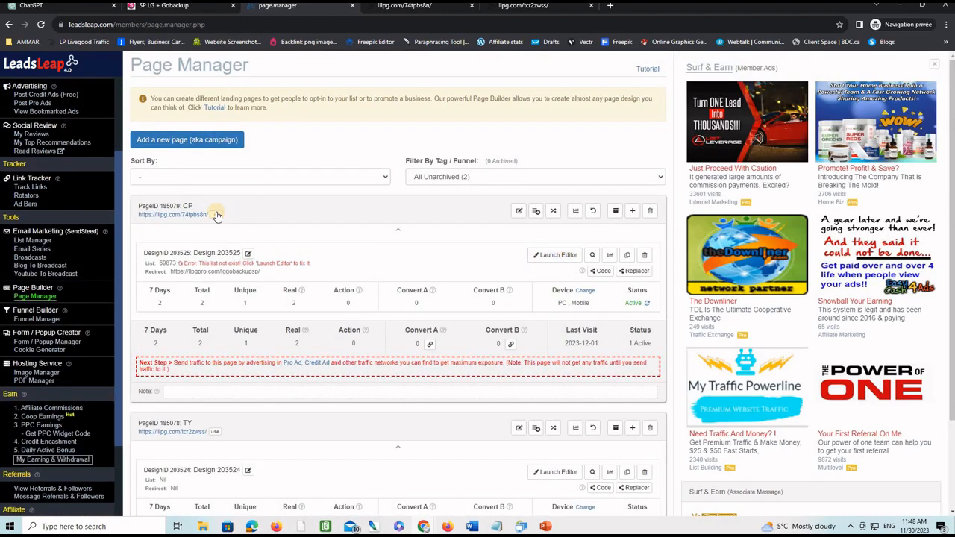
left_click(554, 255)
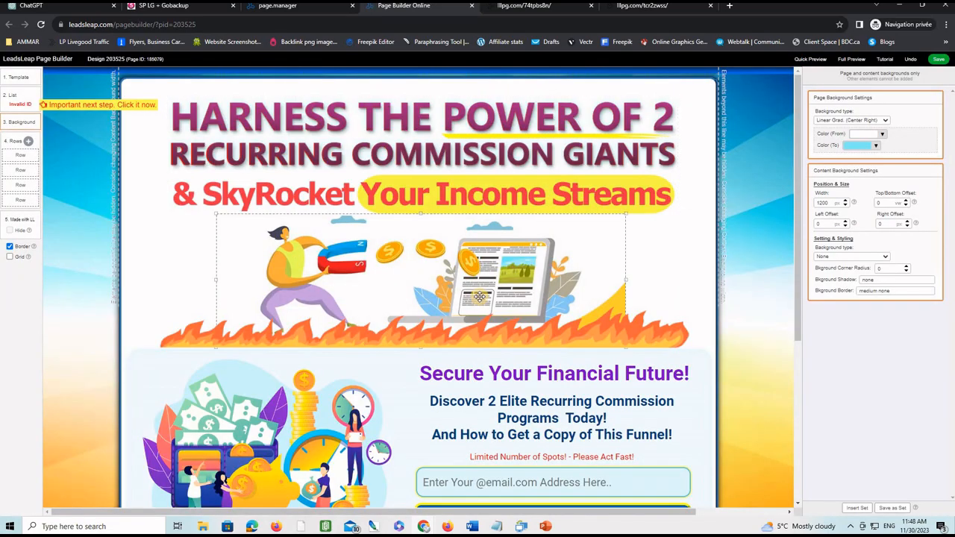
scroll(480, 297, "down", 3)
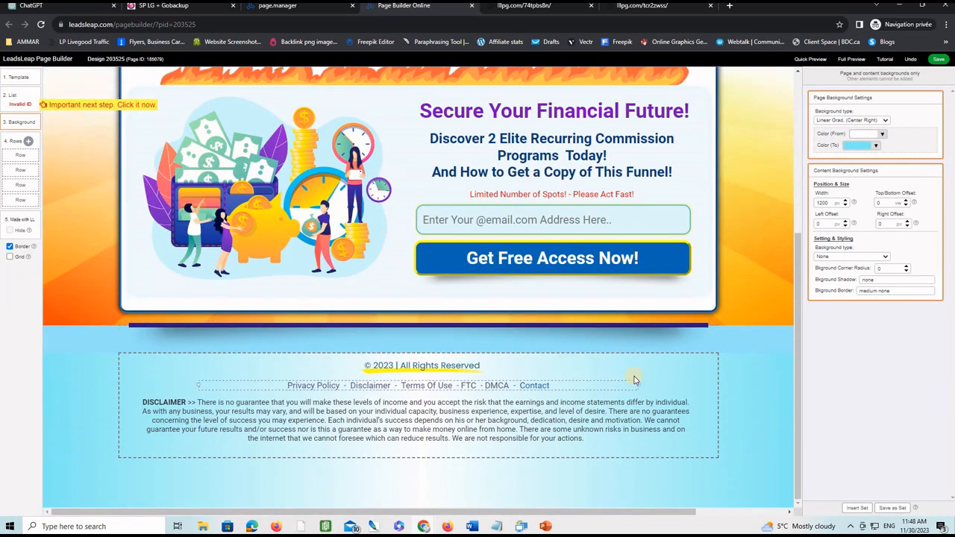
scroll(739, 299, "up", 4)
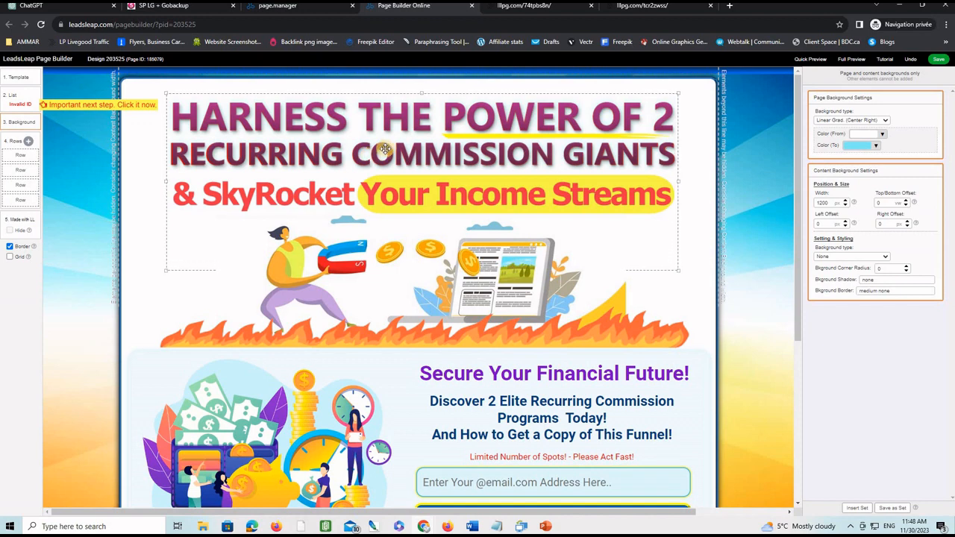
Connect the CP page's opt-in form to the GBK list in its list manager settings
left_click(13, 99)
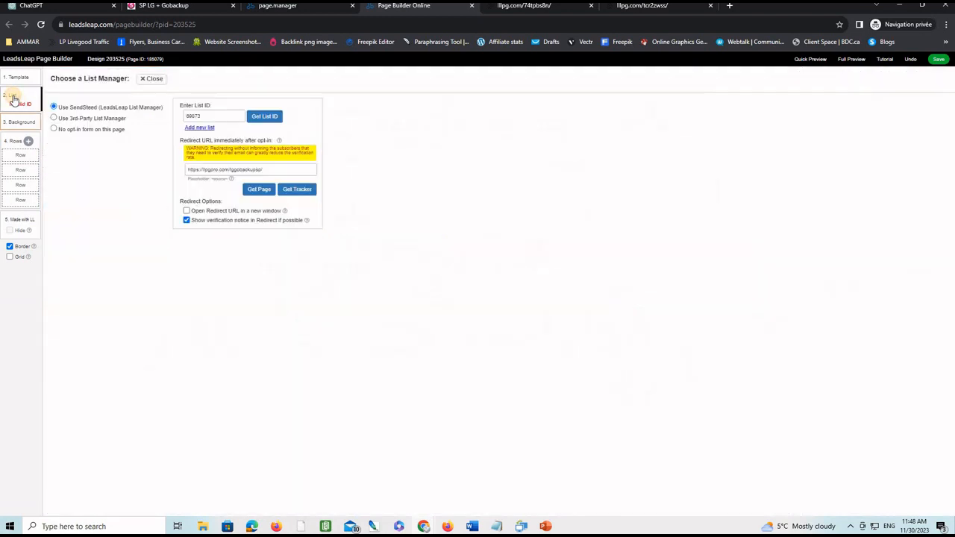
left_click(265, 118)
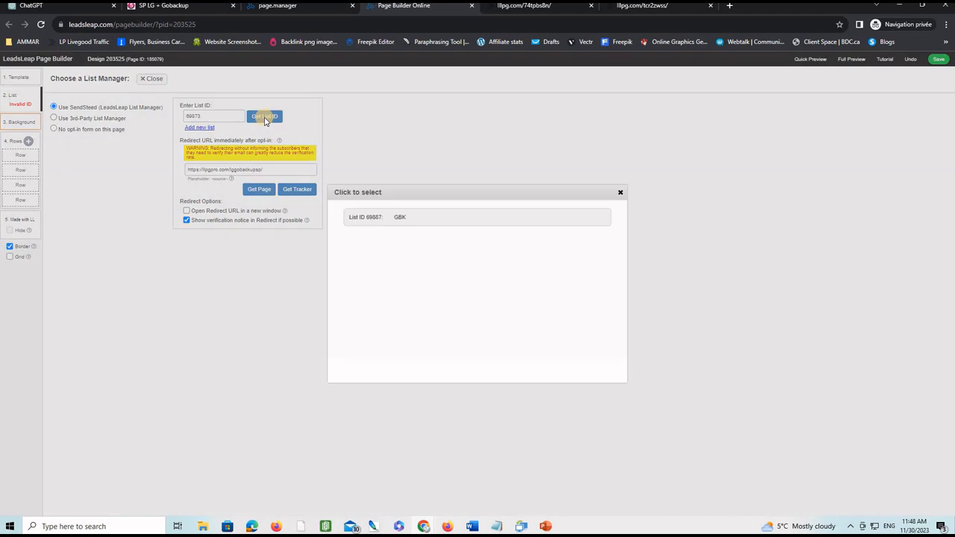
left_click(401, 218)
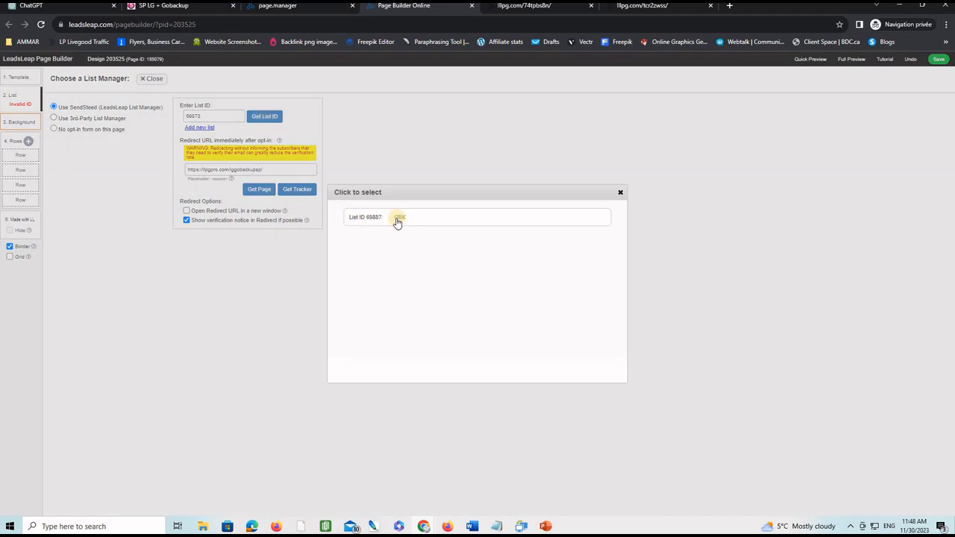
left_click(397, 218)
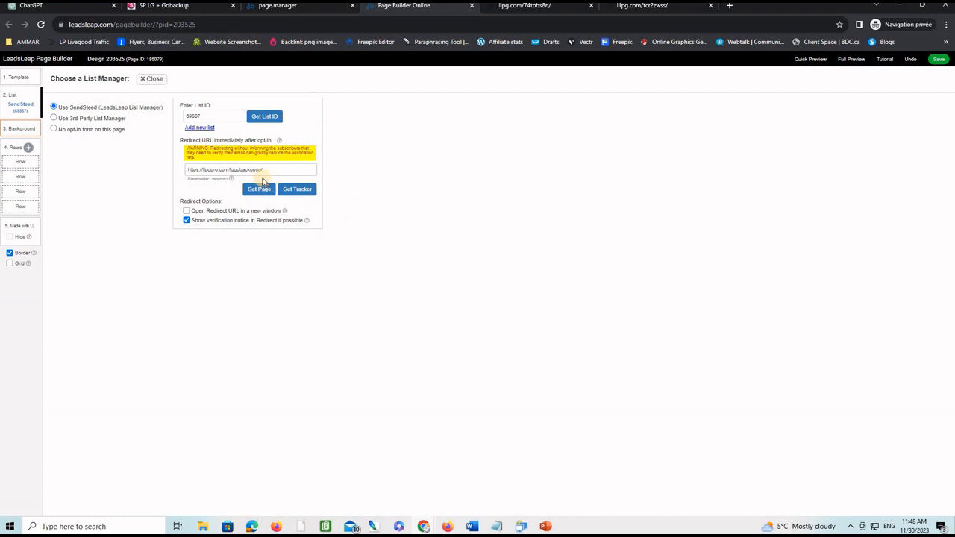
Highlight the redirect URL used after opt-in and review the live thank-you page down to its section on duplicating the funnel
left_click_drag(267, 170, 187, 170)
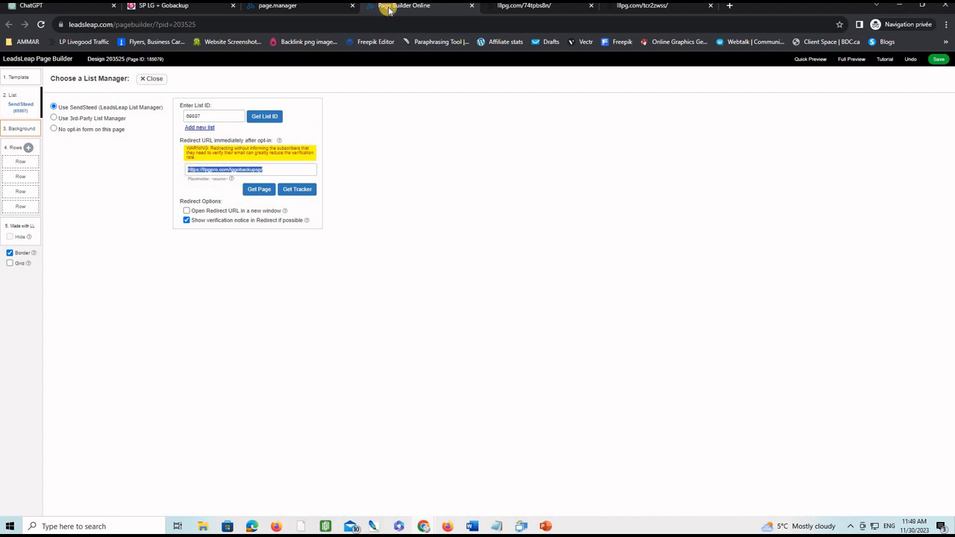
left_click(646, 9)
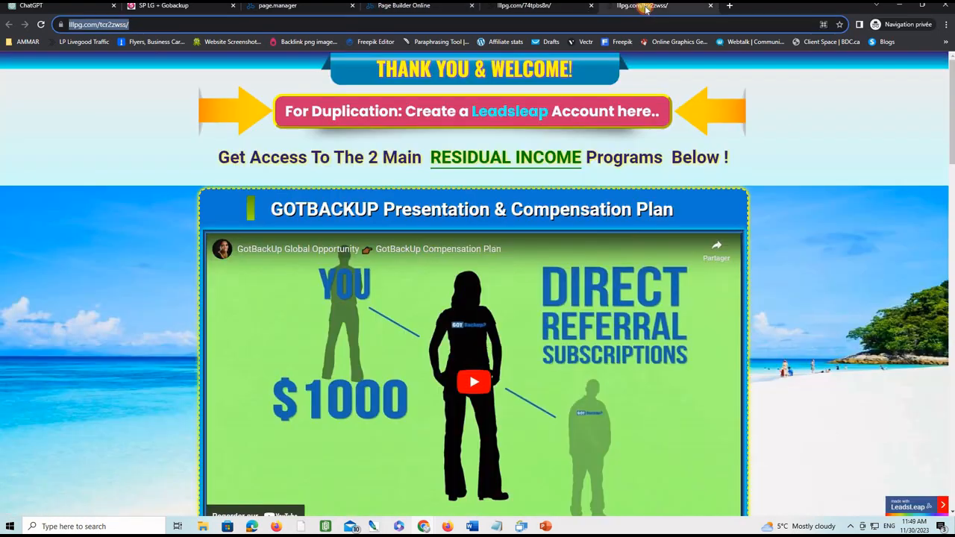
scroll(768, 256, "down", 5)
scroll(768, 257, "down", 8)
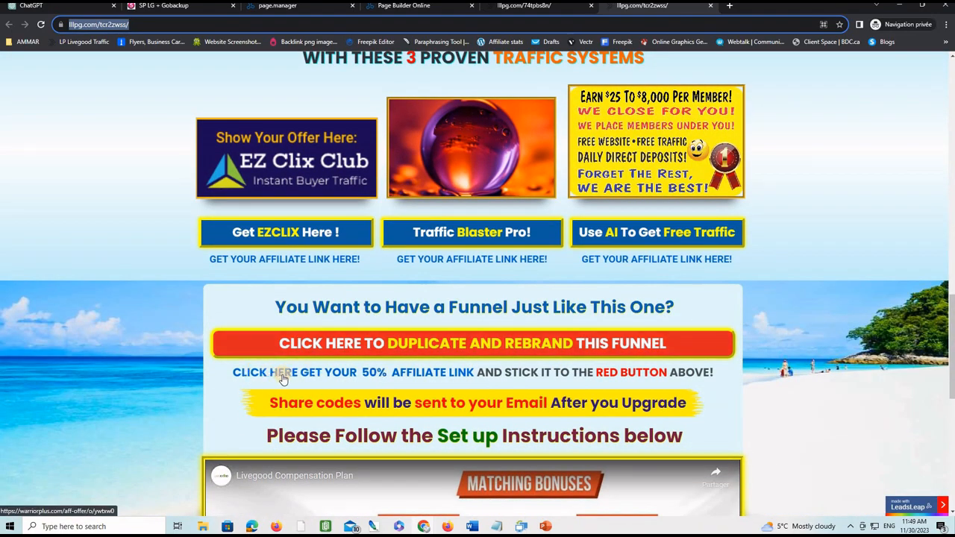
Open the thank-you page's 50% affiliate link on Warrior+Plus and examine the offer's products, overview and launch date
left_click(366, 377)
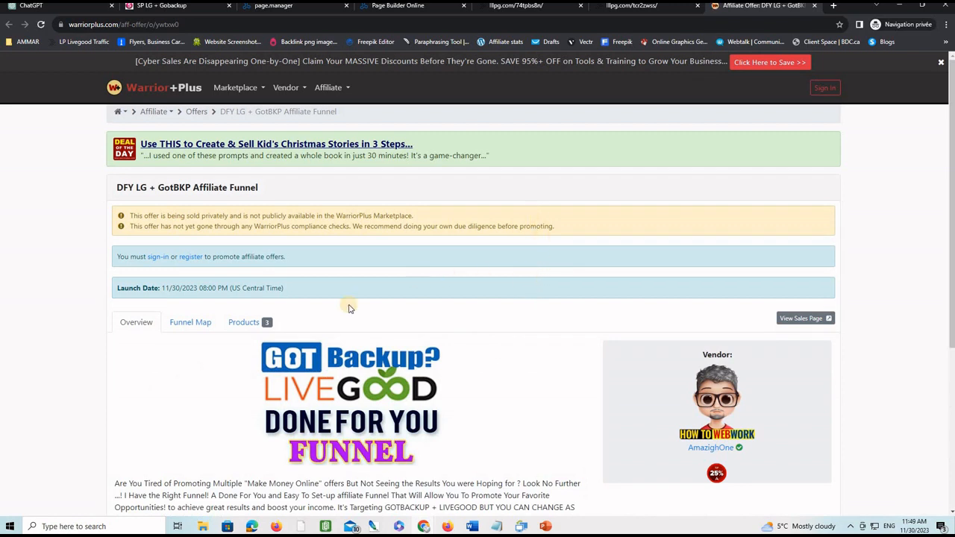
left_click(244, 321)
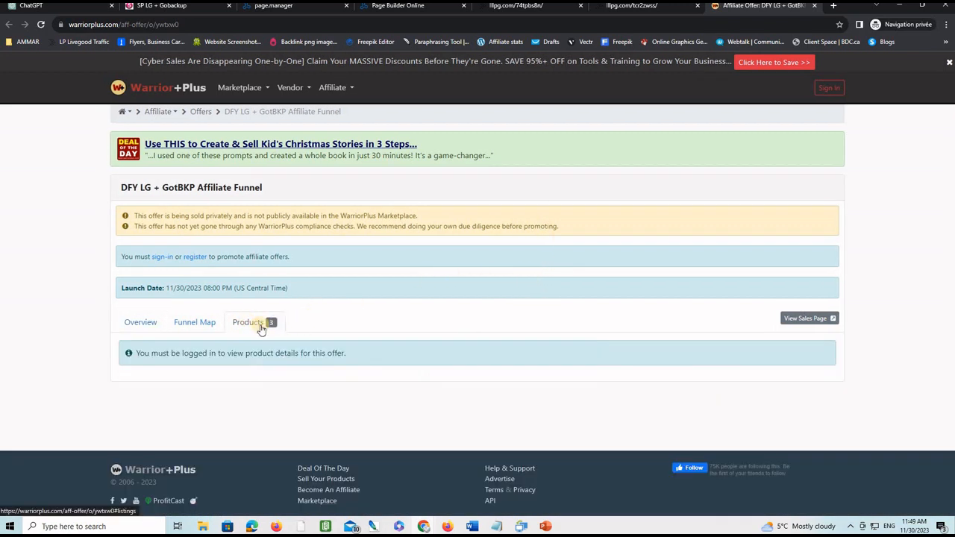
left_click(144, 324)
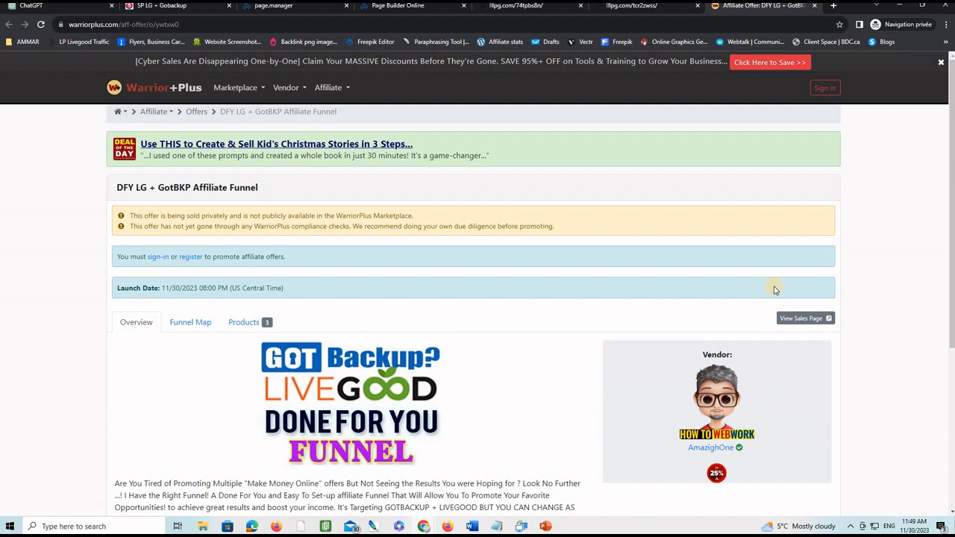
left_click_drag(283, 288, 182, 288)
right_click(195, 289)
left_click(295, 293)
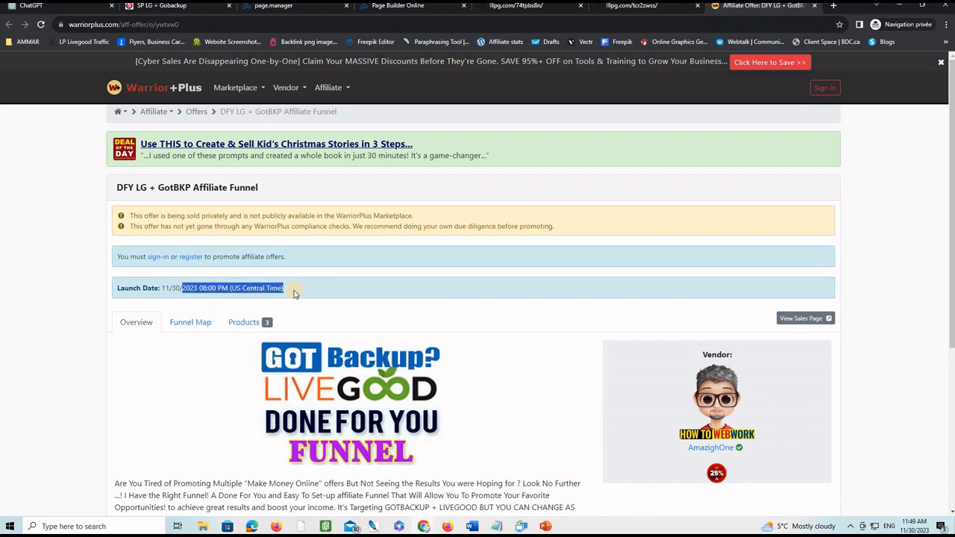
Return to the Page Builder and save the CP page's design with the GBK list connected
left_click(406, 7)
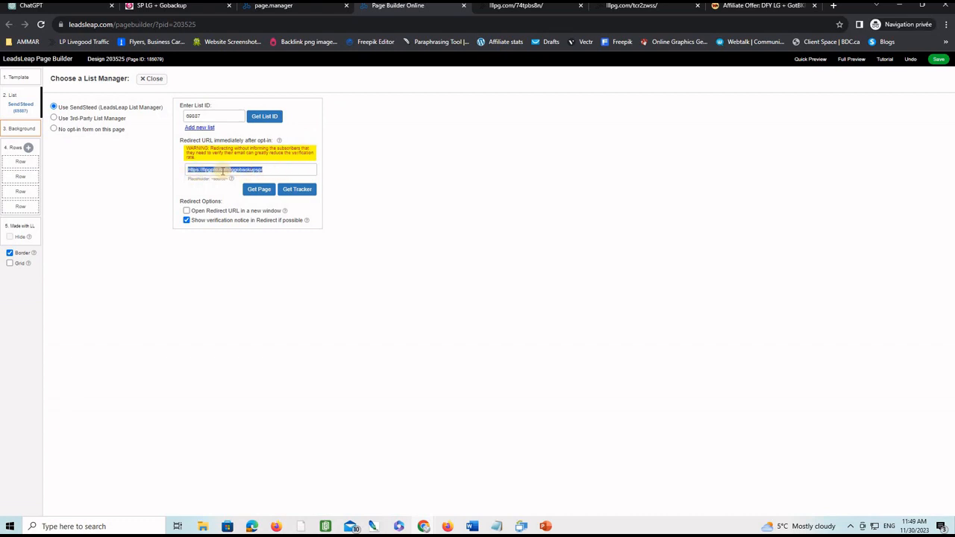
left_click(937, 60)
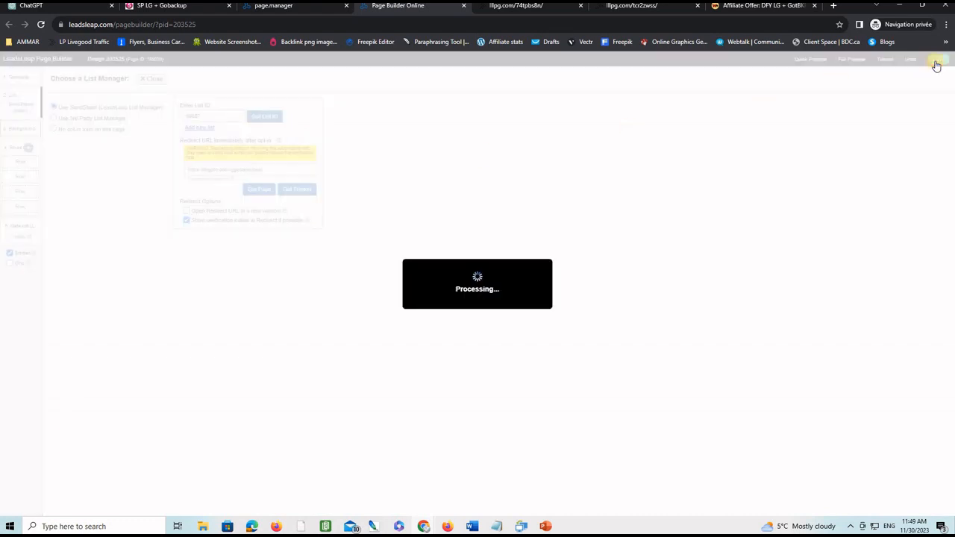
left_click(571, 84)
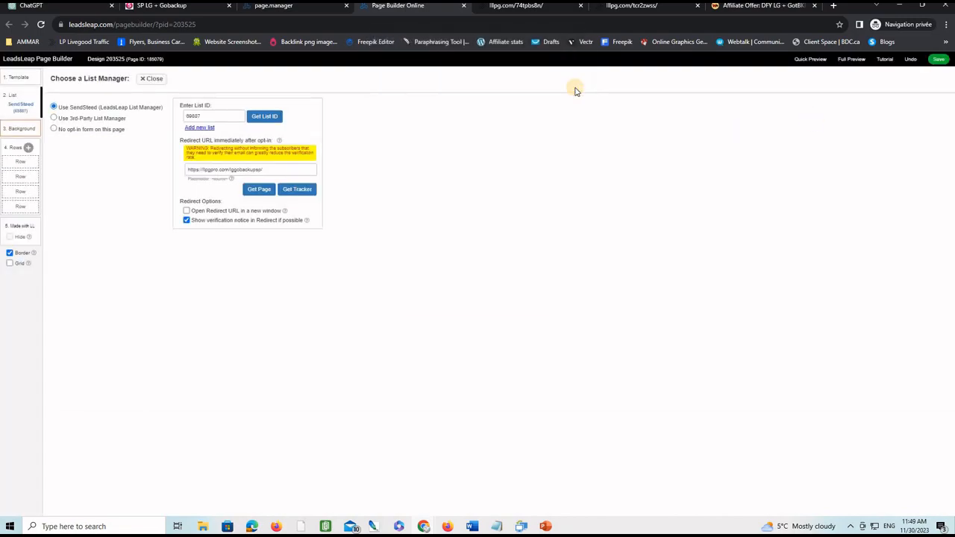